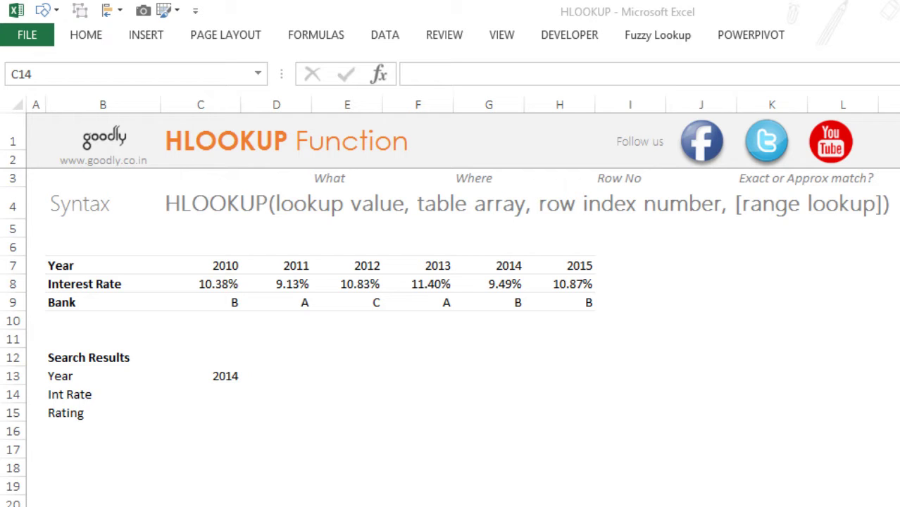
pyautogui.click(236, 398)
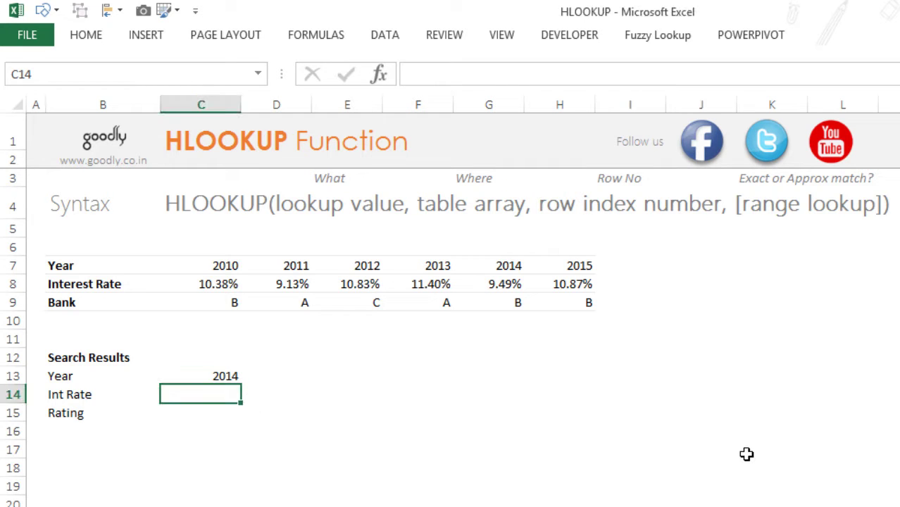
pyautogui.write('=hl')
pyautogui.press('Tab')
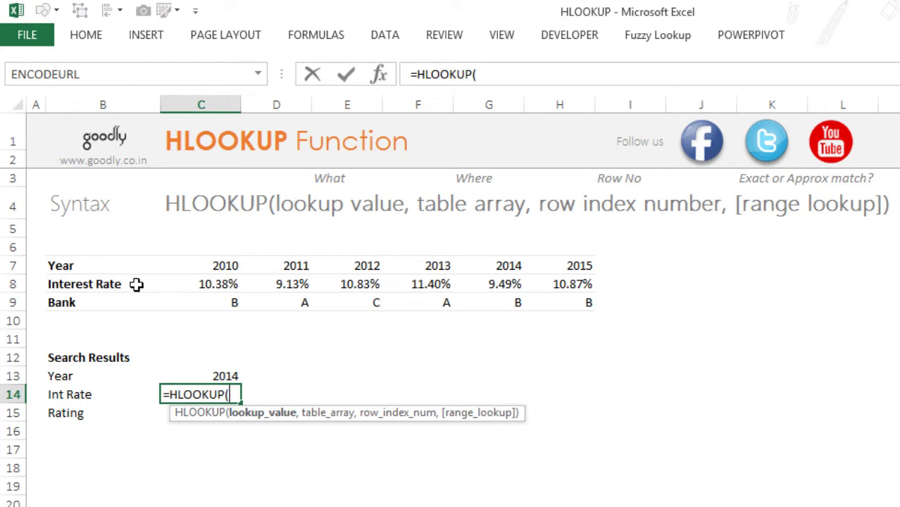
pyautogui.press('Escape')
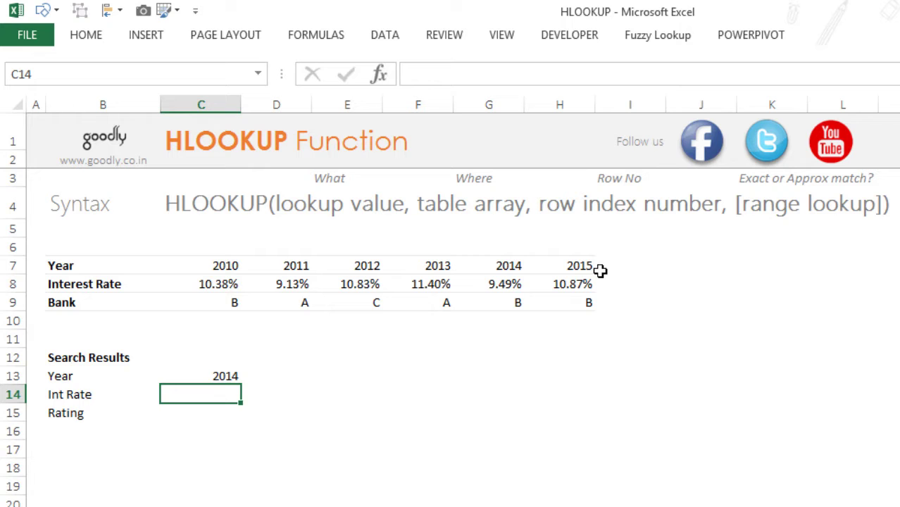
# Examine the Year, Interest Rate and Bank rows of the table and the year and result cells under Search Results
pyautogui.click(236, 290)
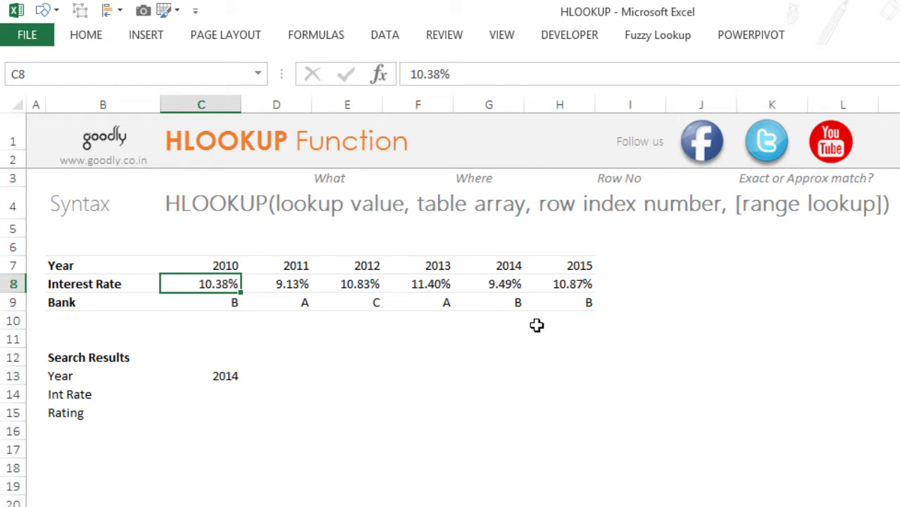
pyautogui.moveTo(214, 310); pyautogui.dragTo(521, 312)
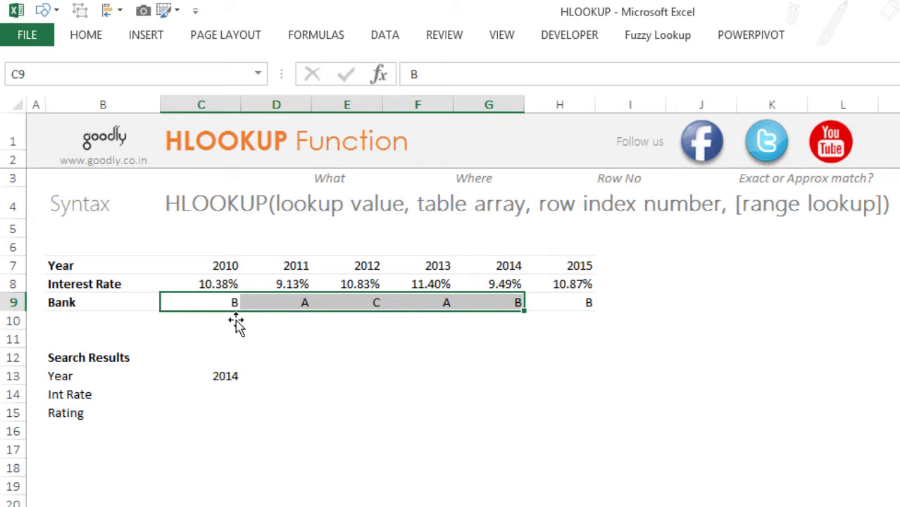
pyautogui.click(235, 306)
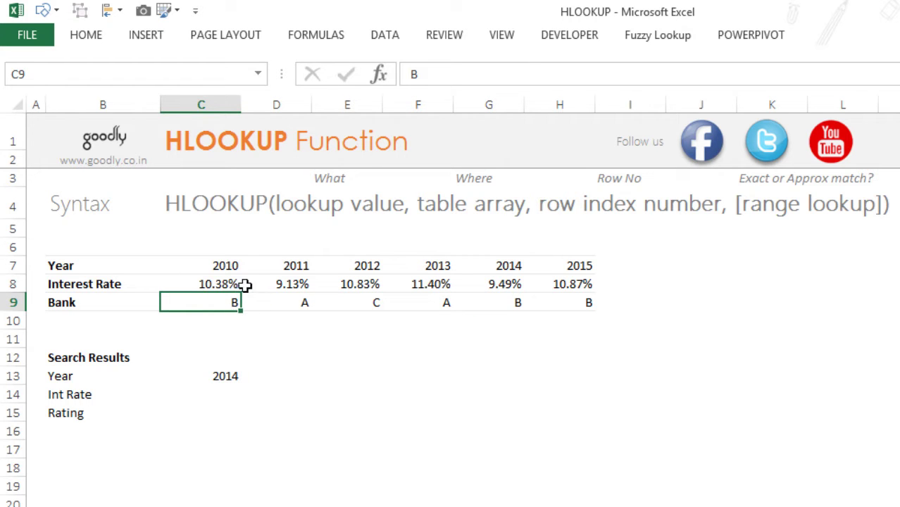
pyautogui.click(238, 287)
pyautogui.click(239, 270)
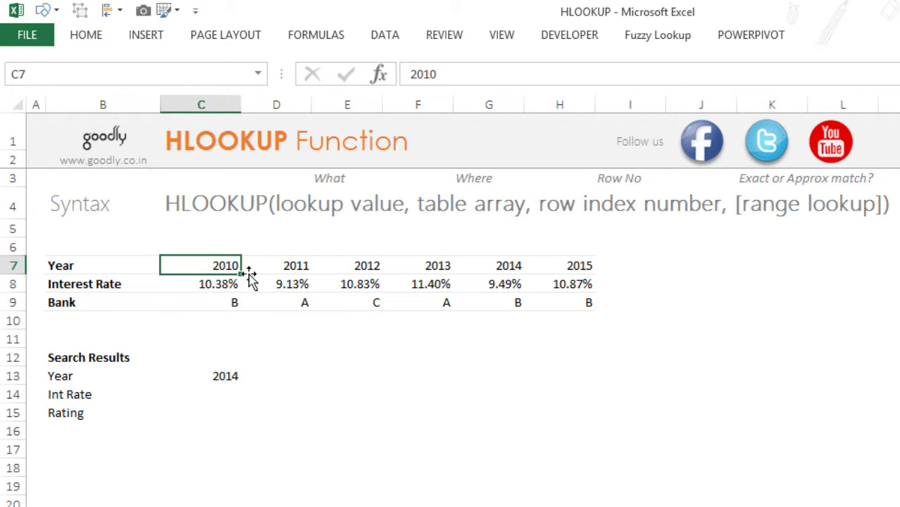
pyautogui.click(315, 301)
pyautogui.click(315, 289)
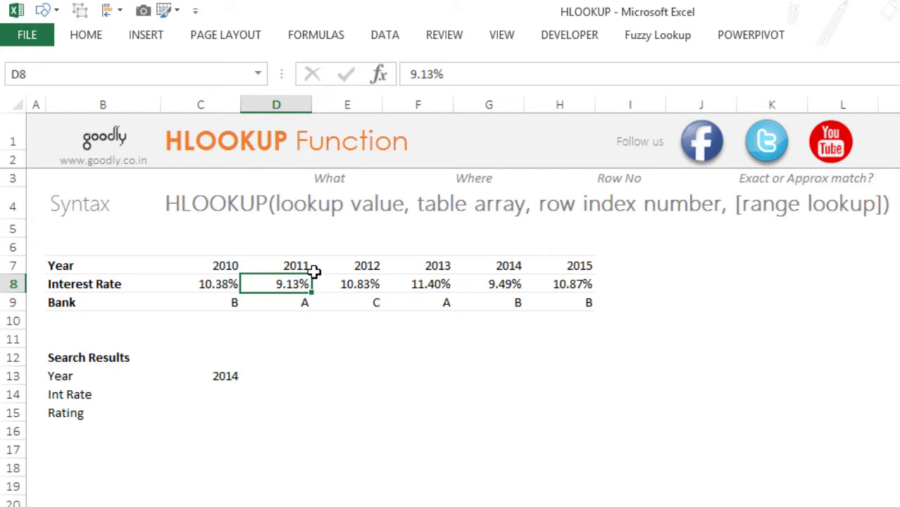
pyautogui.click(314, 270)
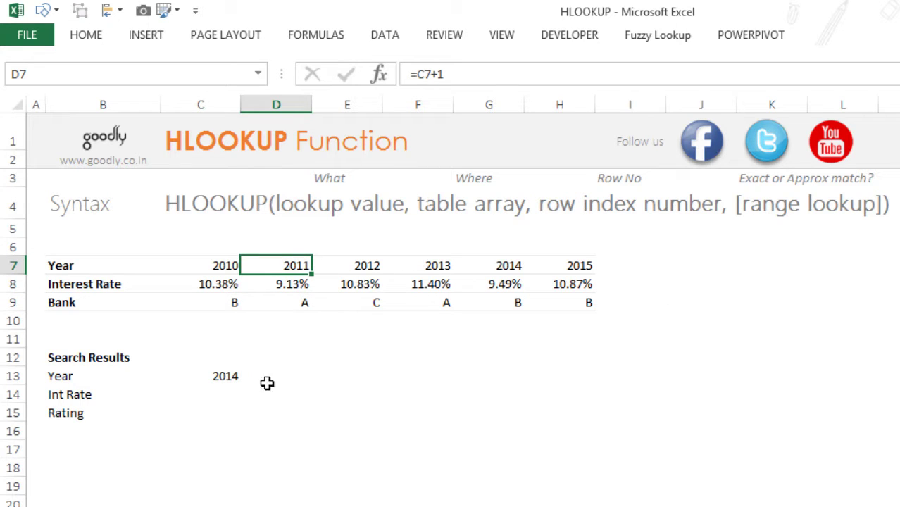
pyautogui.click(229, 381)
pyautogui.click(232, 397)
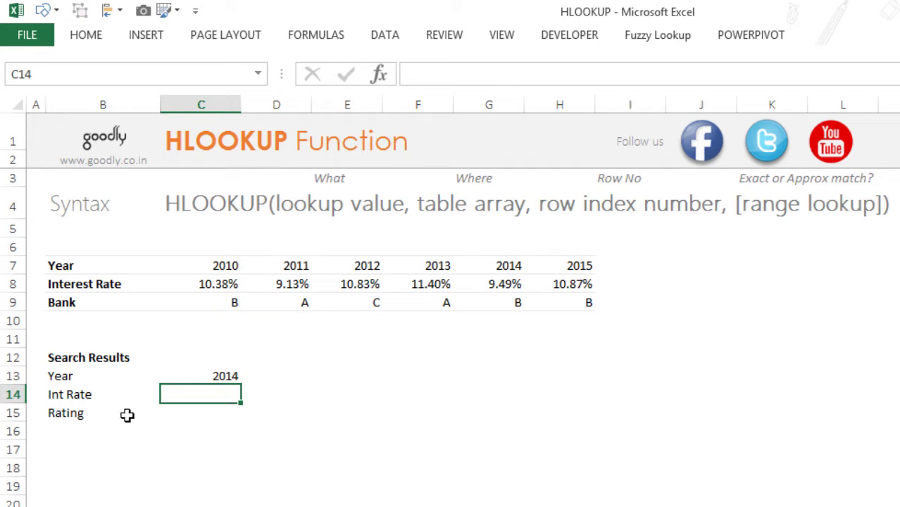
pyautogui.click(61, 381)
pyautogui.click(237, 377)
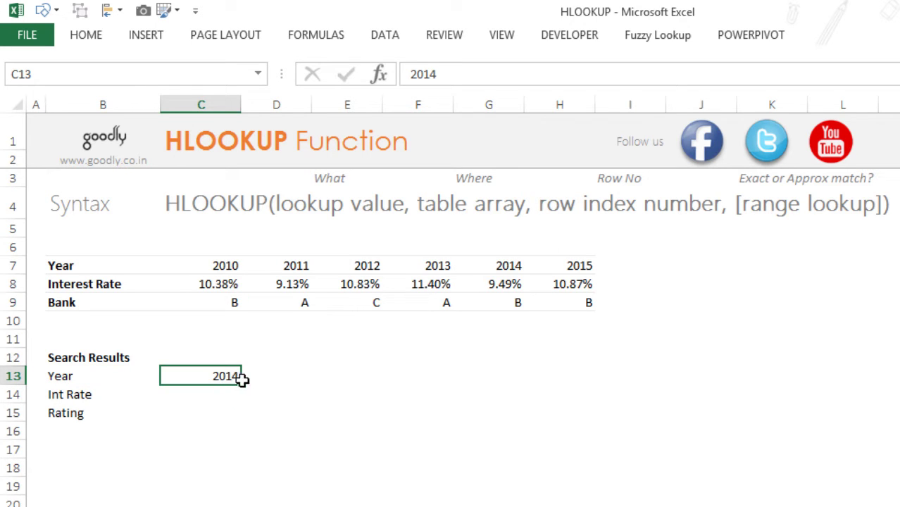
pyautogui.click(234, 399)
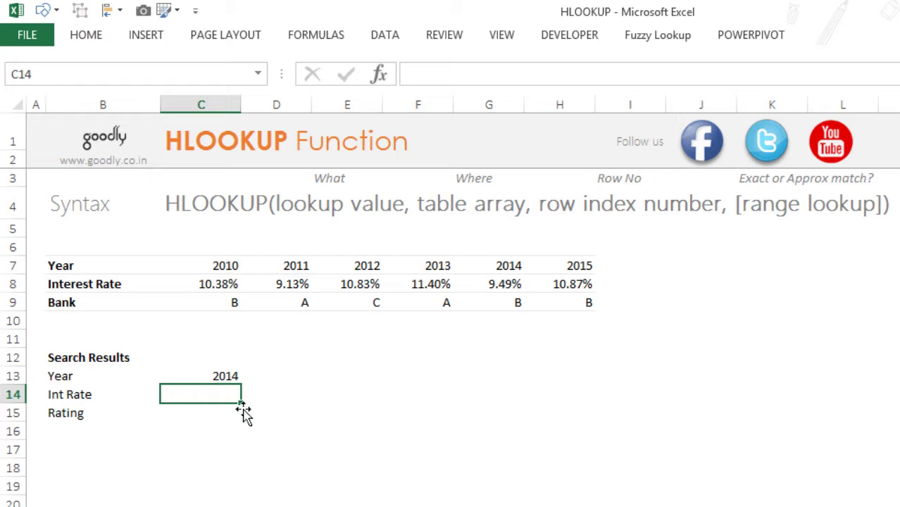
# Change the label in B15, below Int Rate in the Search Results block, to Bank
pyautogui.click(231, 417)
pyautogui.click(134, 424)
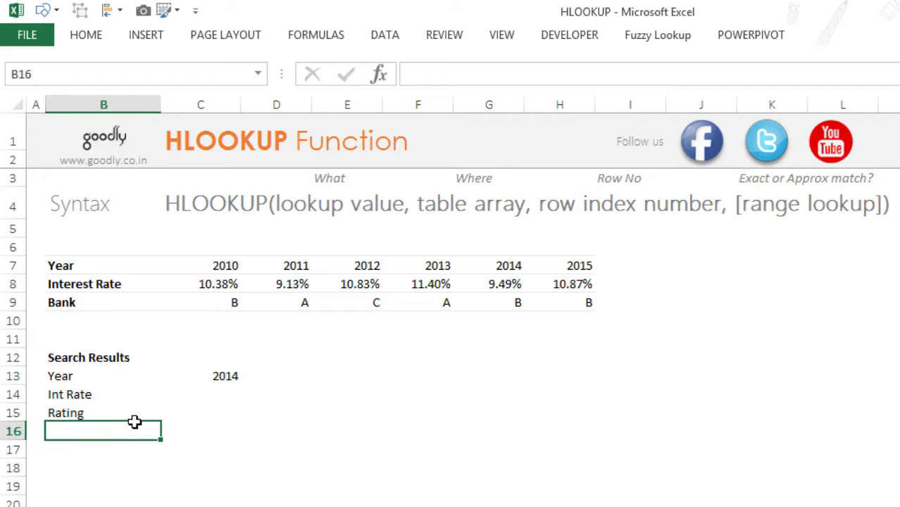
pyautogui.click(134, 415)
pyautogui.write('Bank')
pyautogui.press('Return')
# Start an HLOOKUP formula in C14 with C13 as the lookup value and the absolute range $C$7:$H$9 as the table array
pyautogui.click(240, 398)
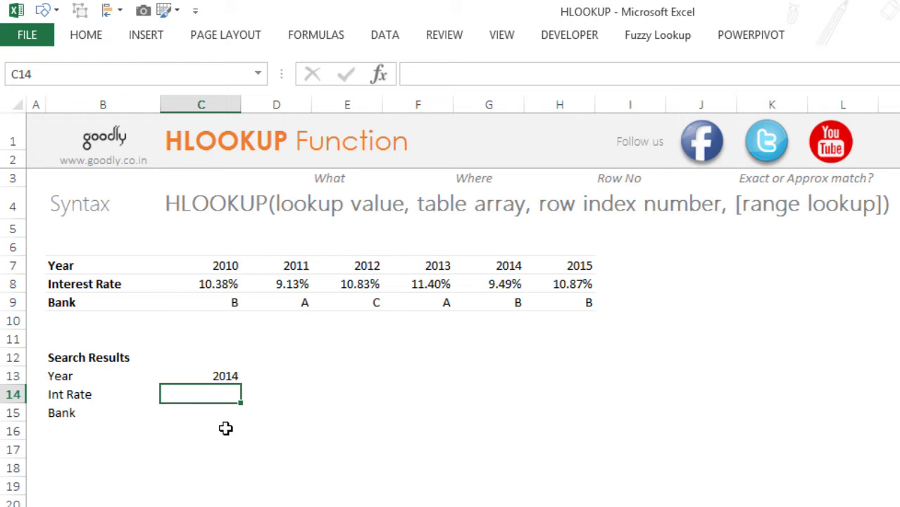
pyautogui.click(224, 418)
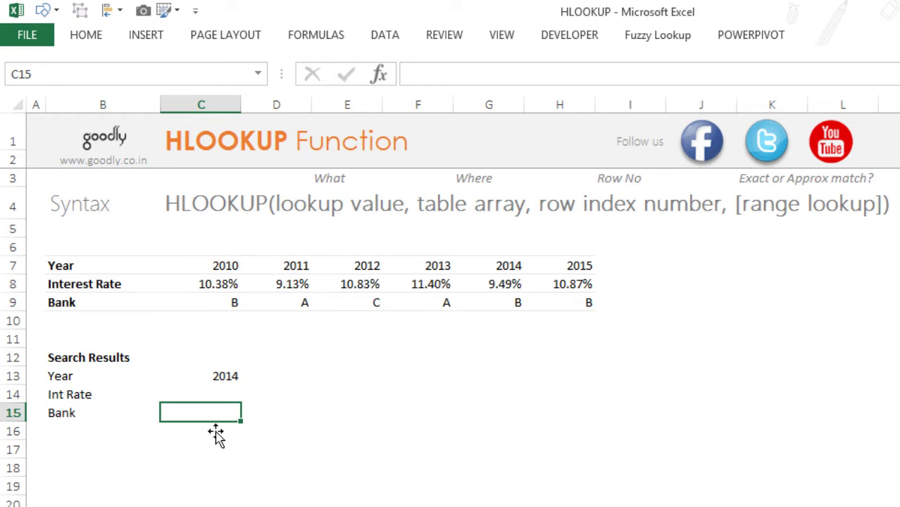
pyautogui.click(238, 398)
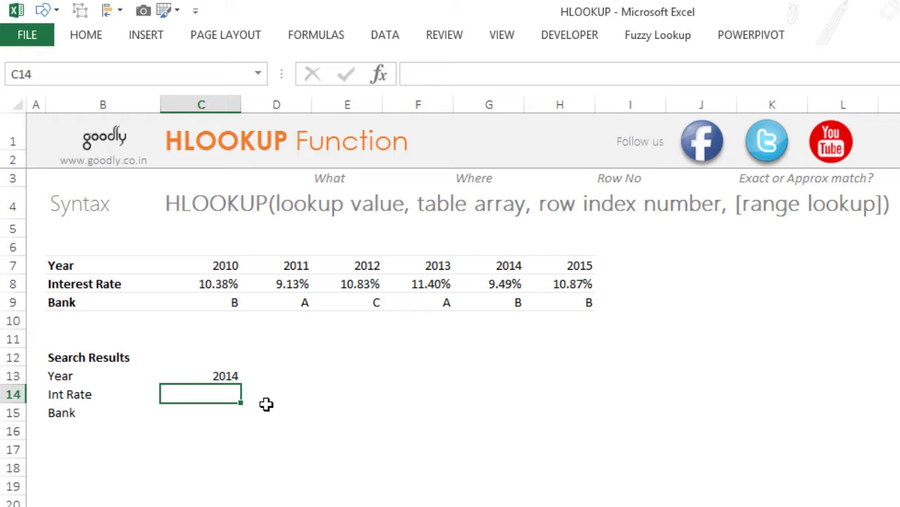
pyautogui.write('=h')
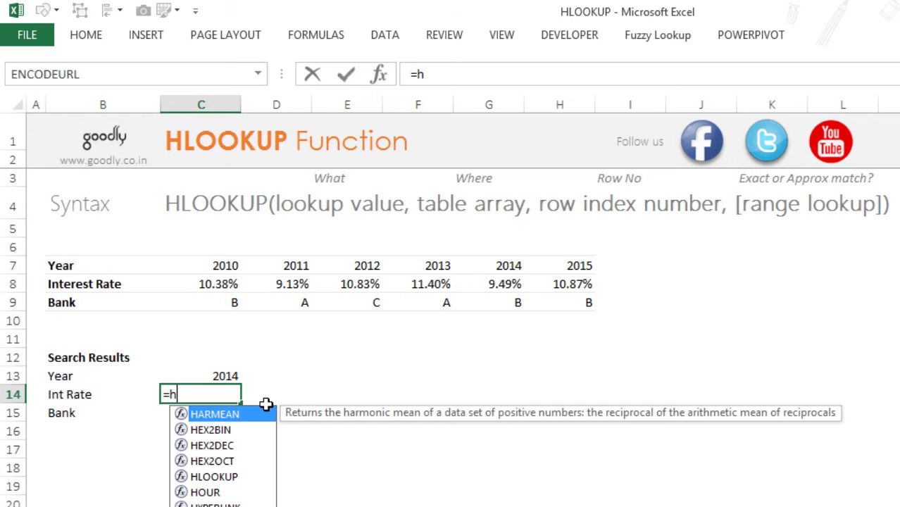
pyautogui.write('l')
pyautogui.press('Tab')
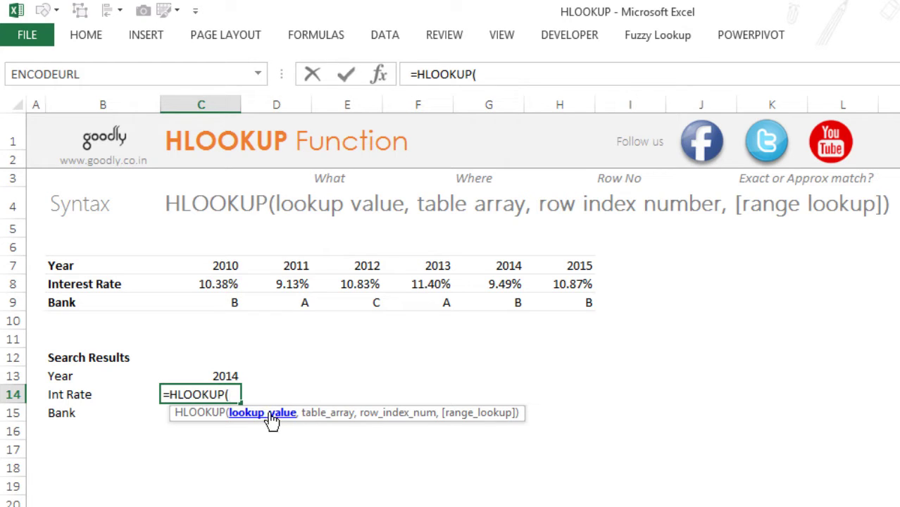
pyautogui.click(240, 378)
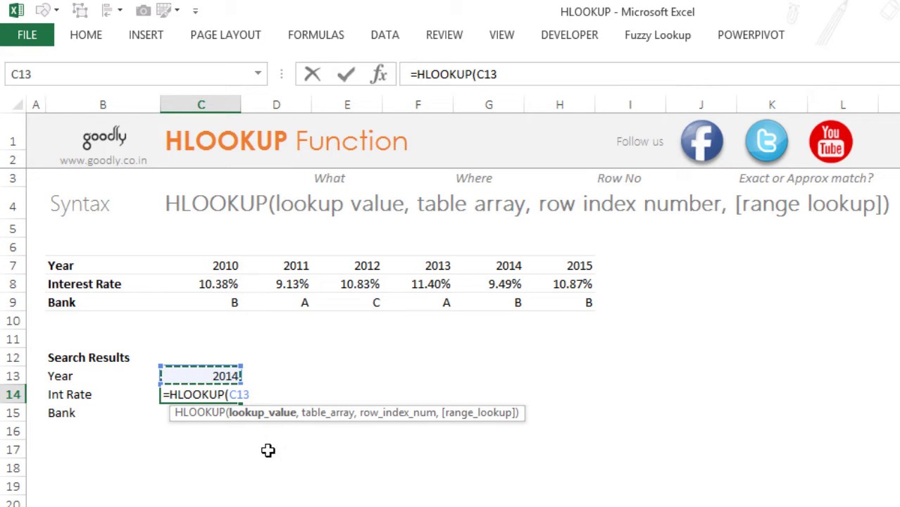
pyautogui.write(',')
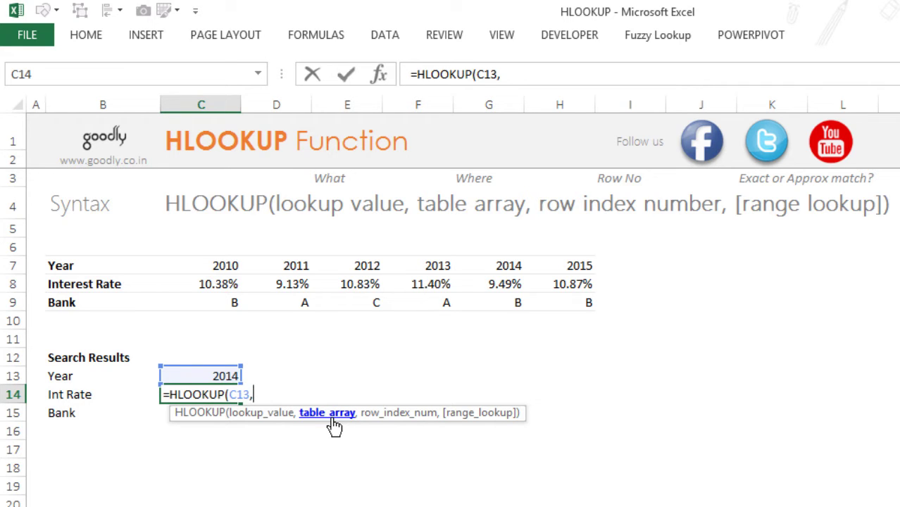
pyautogui.moveTo(219, 273); pyautogui.dragTo(589, 305)
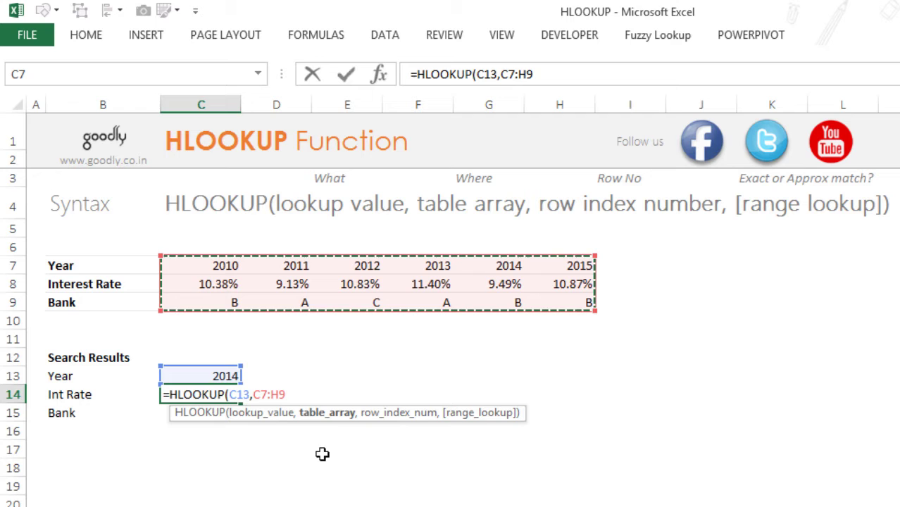
pyautogui.press('F4')
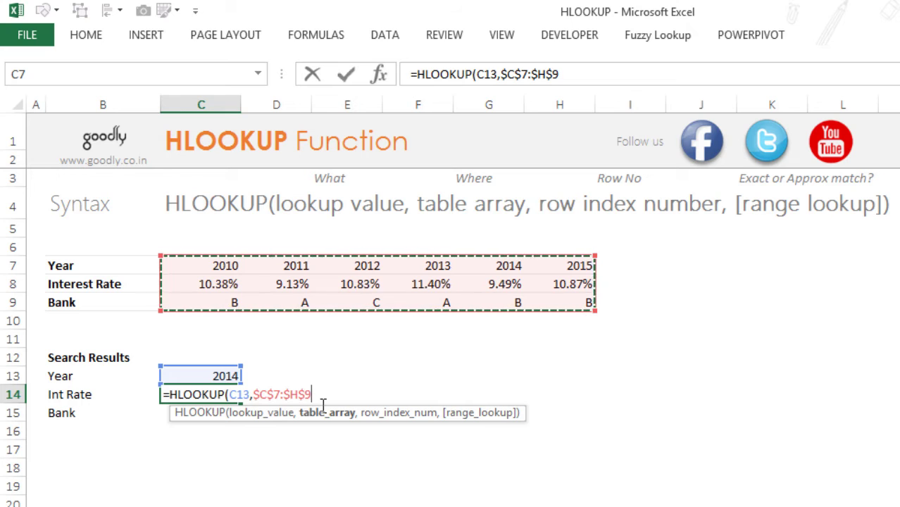
pyautogui.write(',')
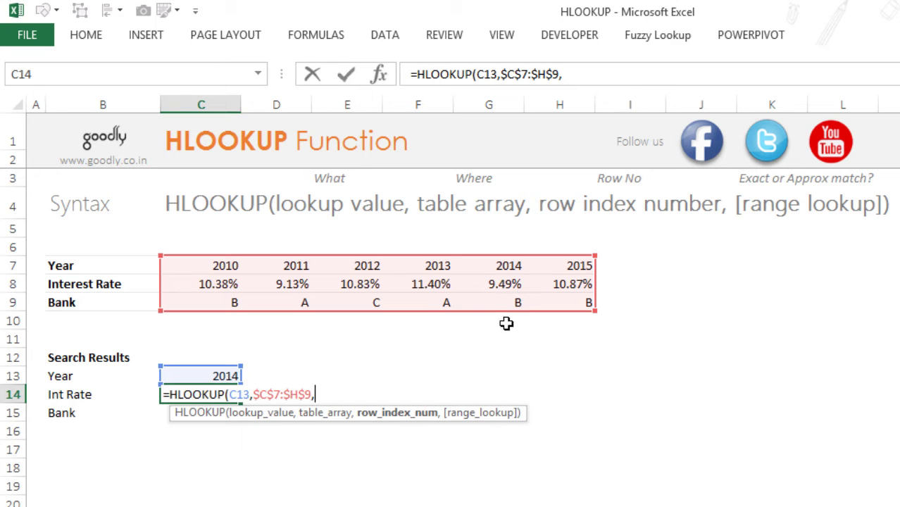
# Complete the Int Rate HLOOKUP formula with row index number 2 and FALSE for an exact match
pyautogui.write('2')
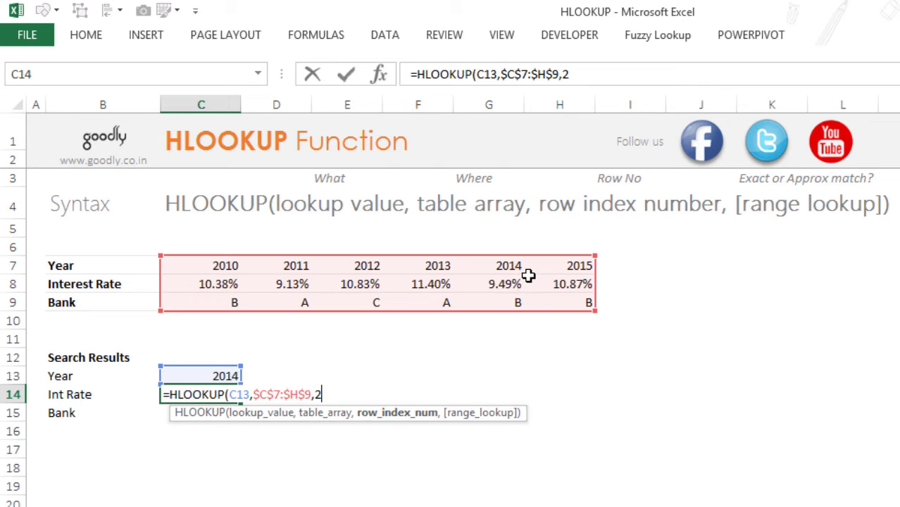
pyautogui.write(',')
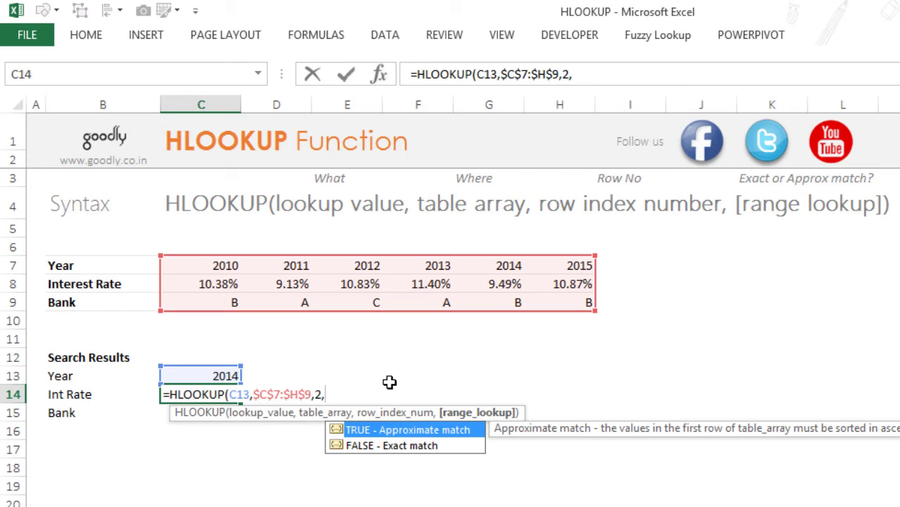
pyautogui.click(423, 450)
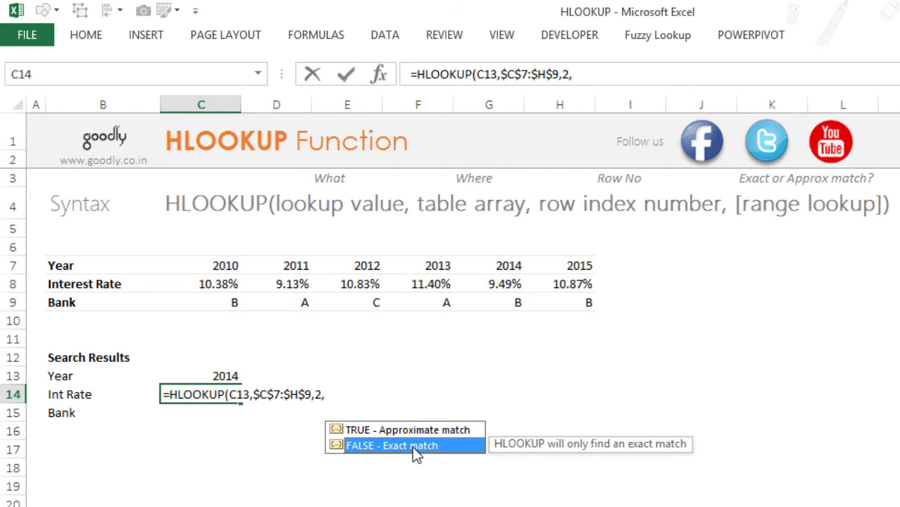
pyautogui.doubleClick(417, 452)
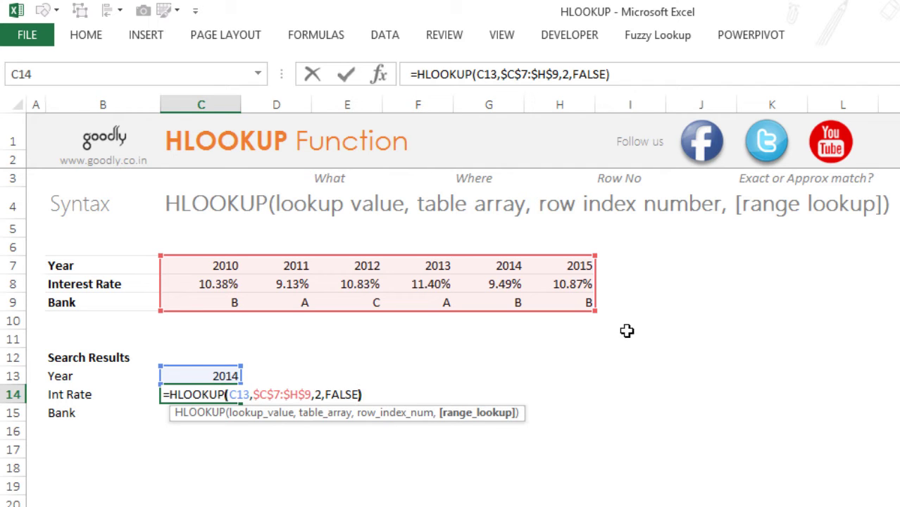
pyautogui.press('Return')
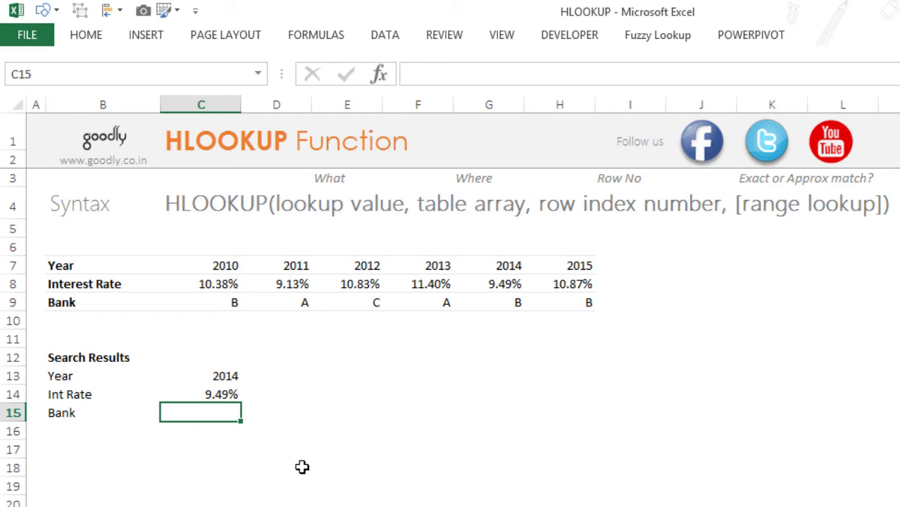
# Start an HLOOKUP formula in C15 with C13 as the lookup value and the absolute range $C$7:$H$9 as the table array
pyautogui.write('=hl')
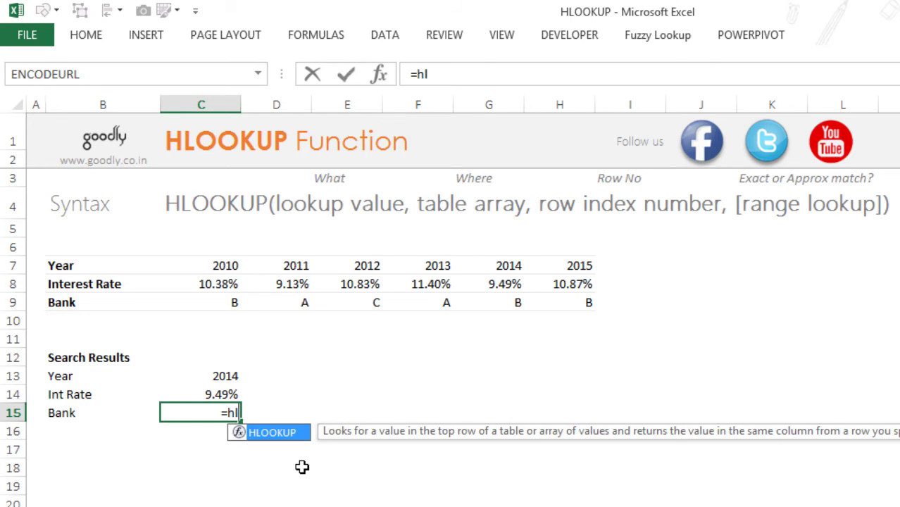
pyautogui.press('Tab')
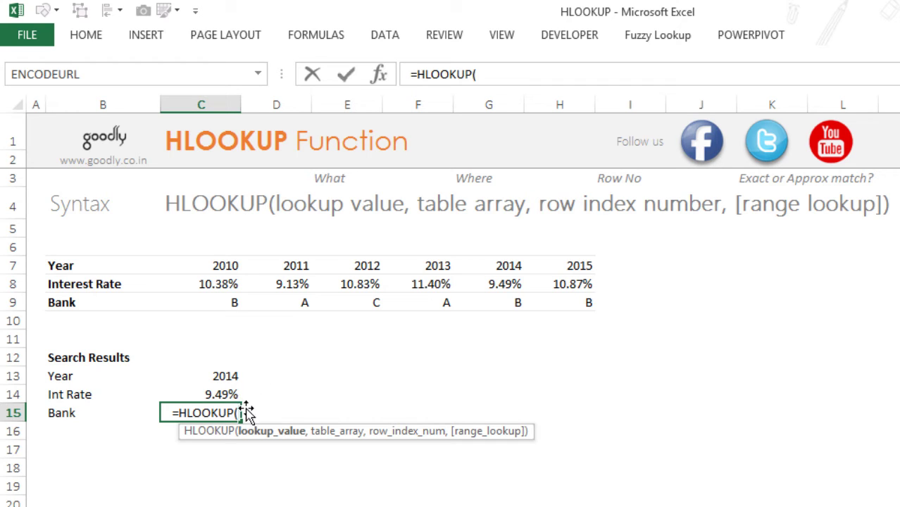
pyautogui.click(238, 376)
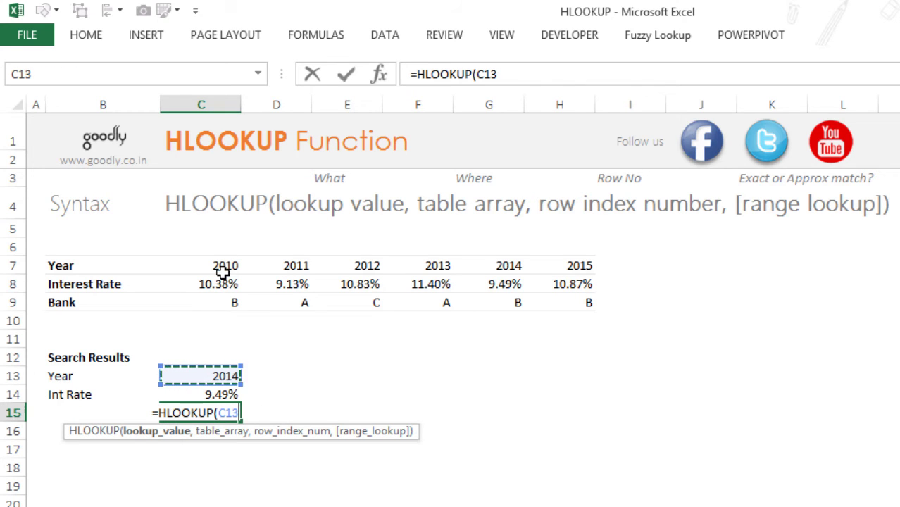
pyautogui.write(',')
pyautogui.moveTo(223, 272); pyautogui.dragTo(573, 322)
pyautogui.press('F4')
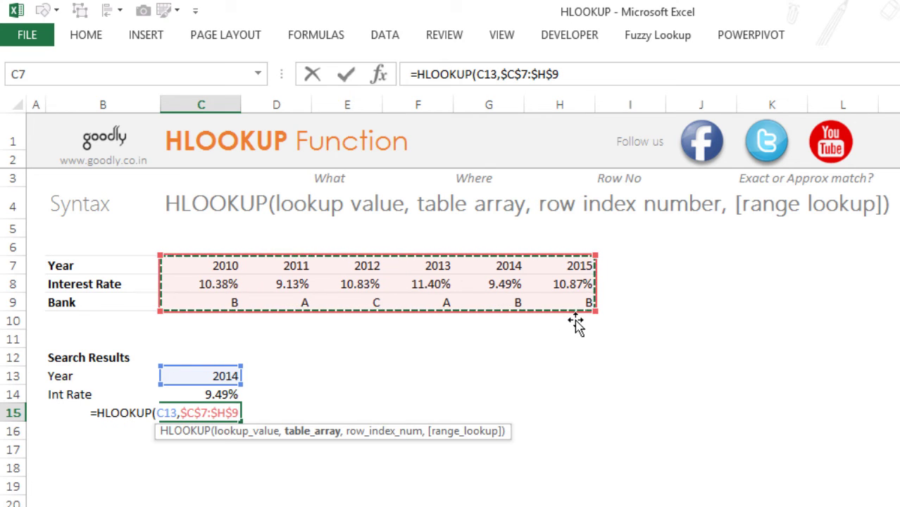
# Complete the Bank HLOOKUP formula with row index number 3 and FALSE for an exact match
pyautogui.write(',')
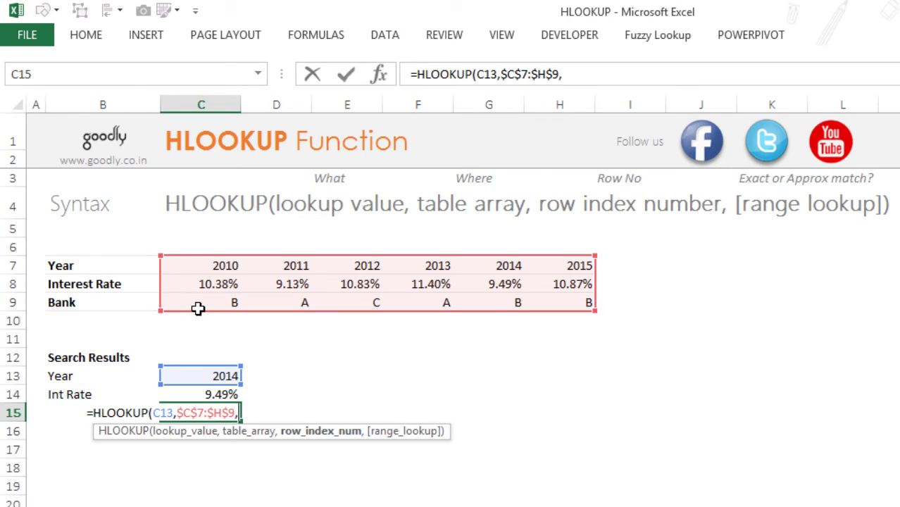
pyautogui.write('3')
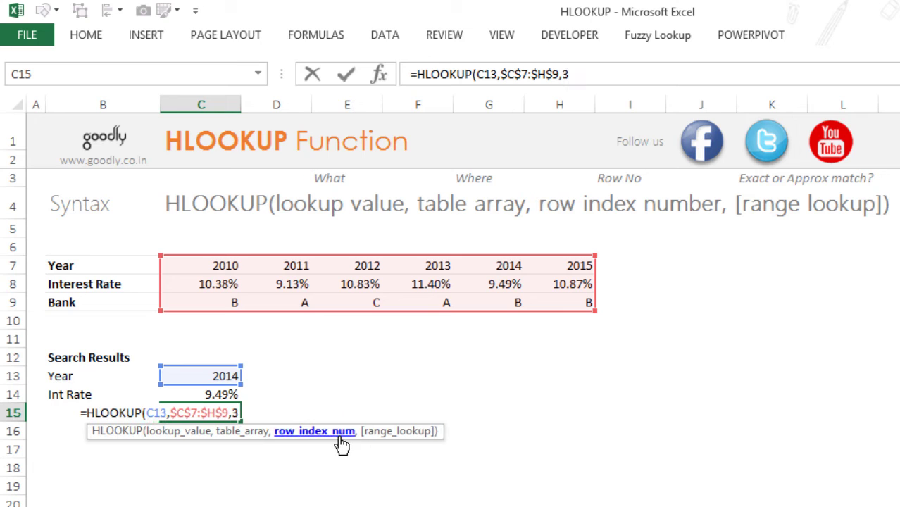
pyautogui.write(',')
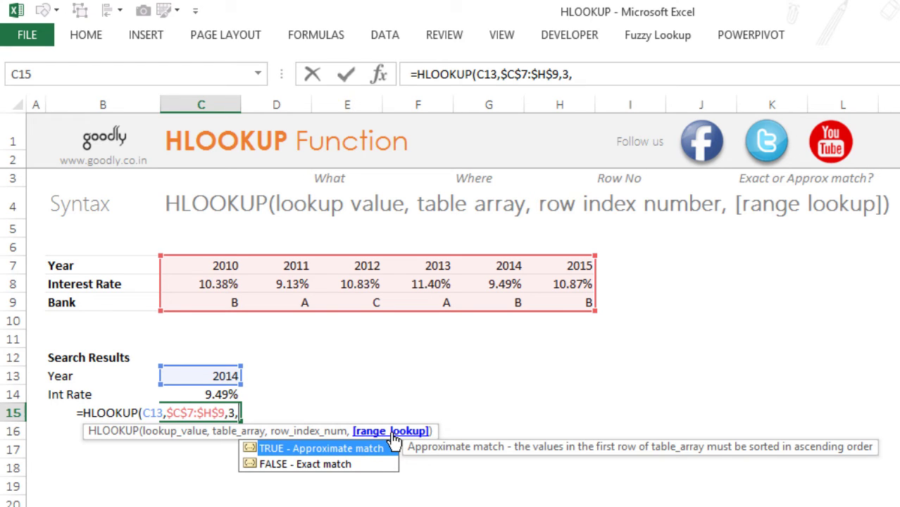
pyautogui.click(343, 465)
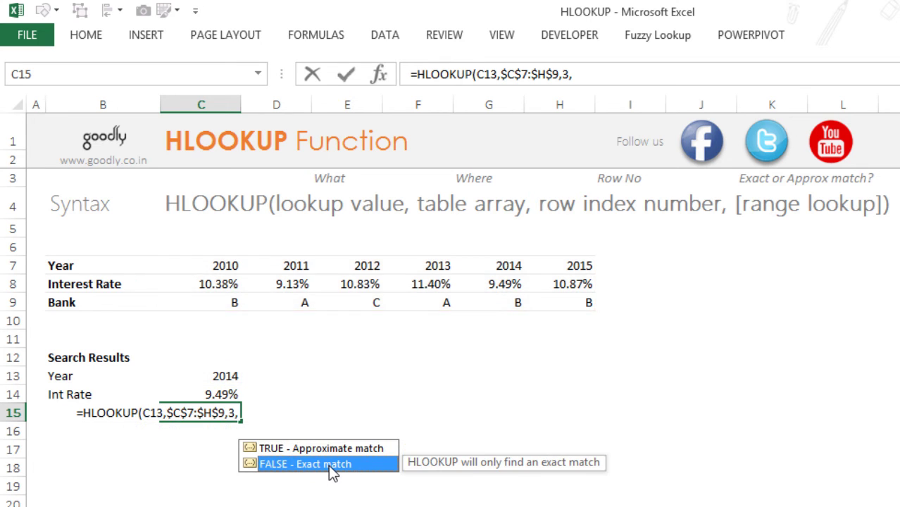
pyautogui.doubleClick(336, 464)
pyautogui.write(')')
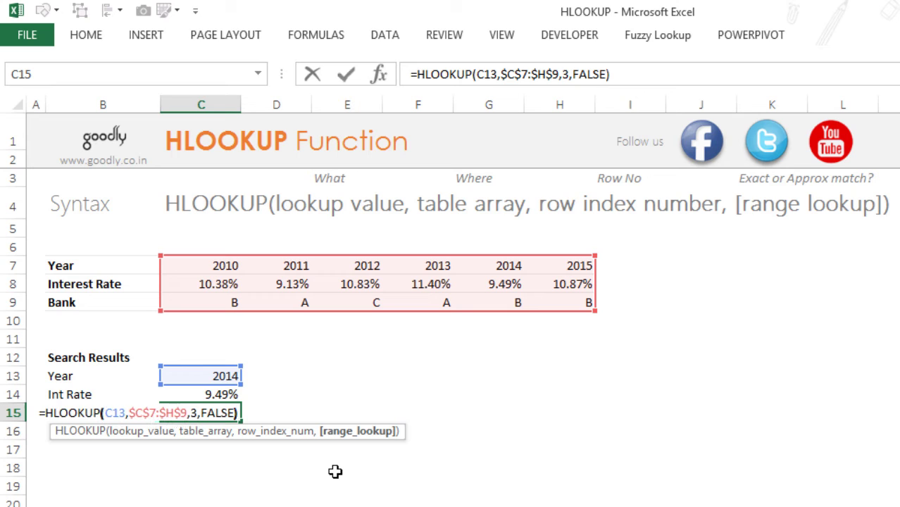
pyautogui.press('Return')
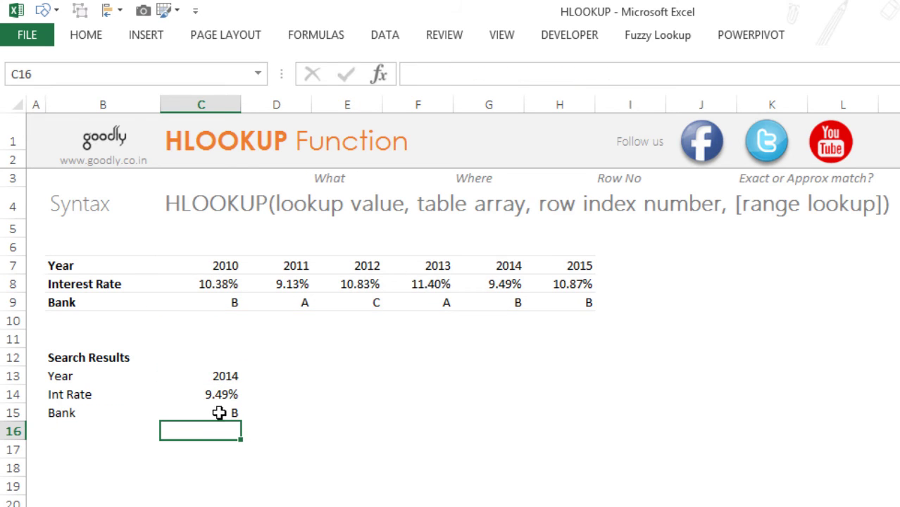
# Change the year in C13 of the Search Results block to 2011
pyautogui.click(234, 381)
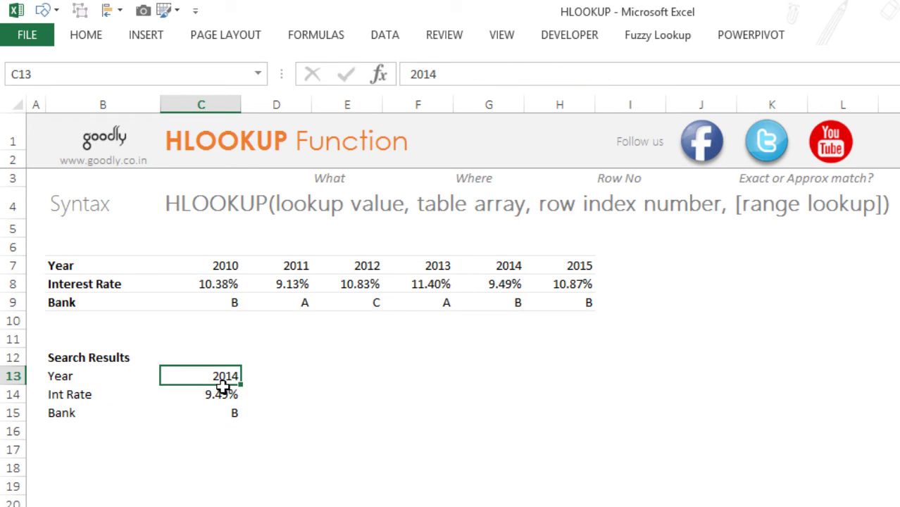
pyautogui.write('2')
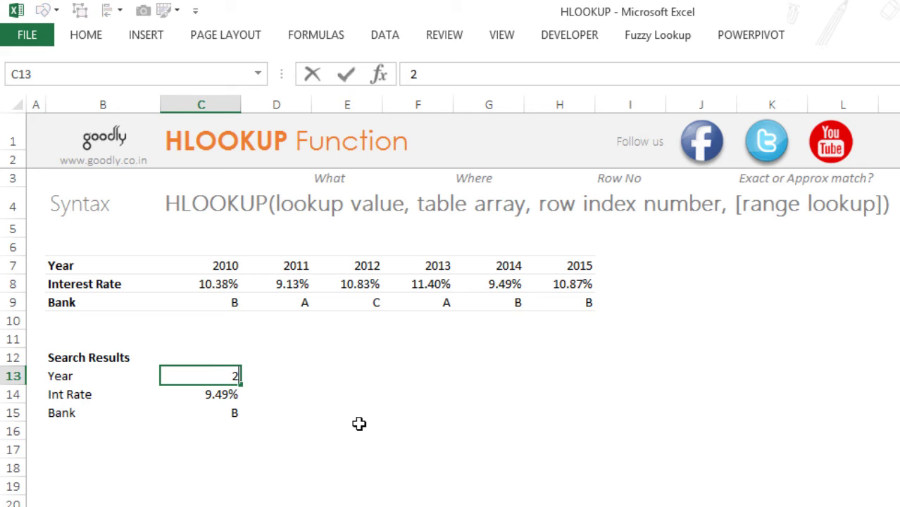
pyautogui.write('011')
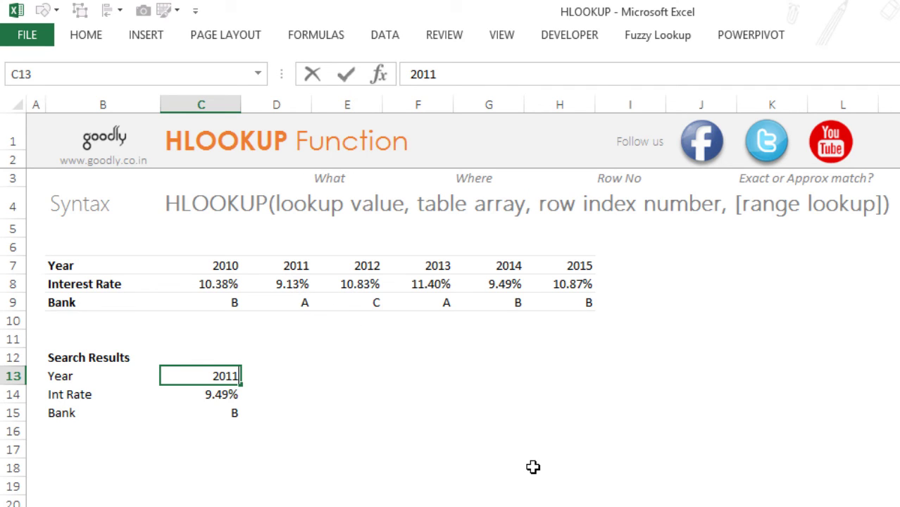
pyautogui.press('Return')
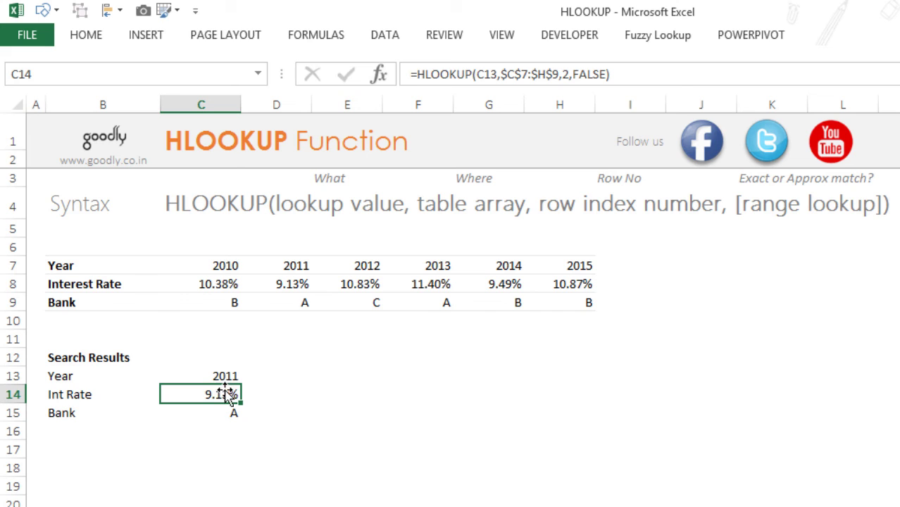
# Review the arguments and referenced ranges of the Int Rate HLOOKUP formula in C14, leaving the formula as it is
pyautogui.click(228, 381)
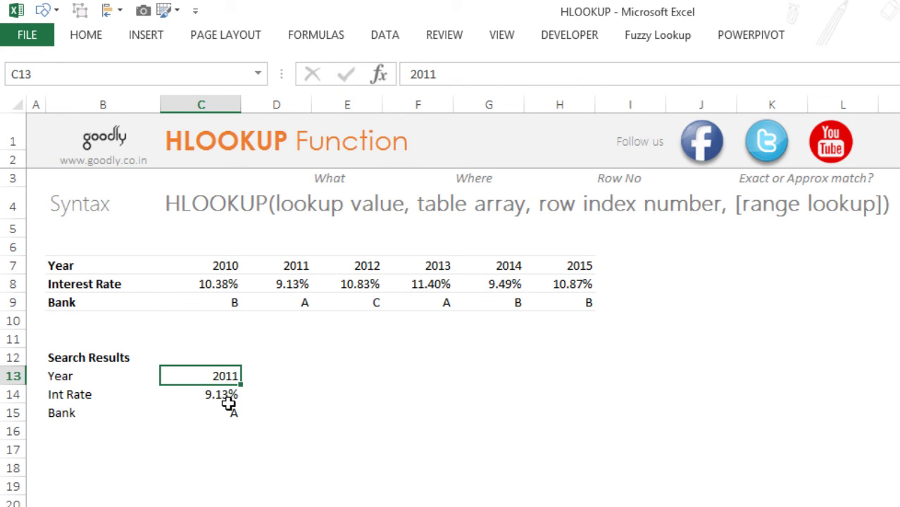
pyautogui.click(229, 400)
pyautogui.doubleClick(230, 401)
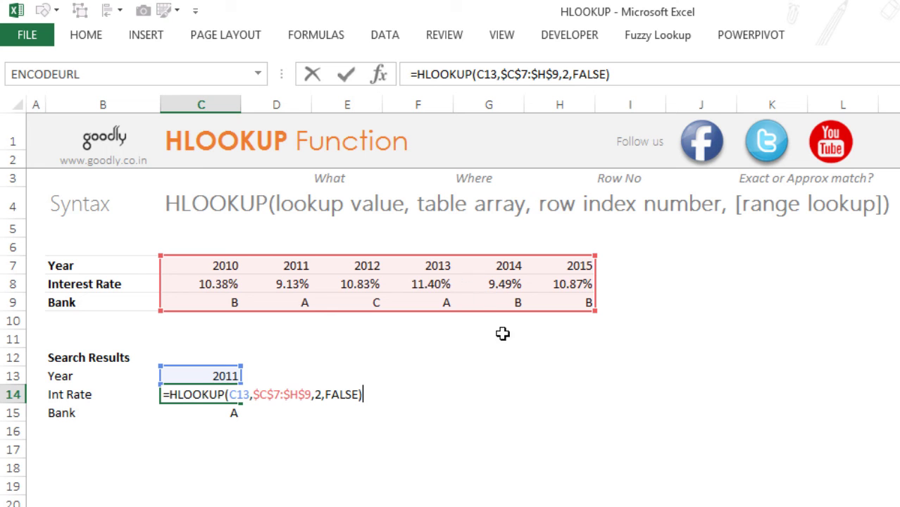
pyautogui.hotkey('ctrl', 'Return')
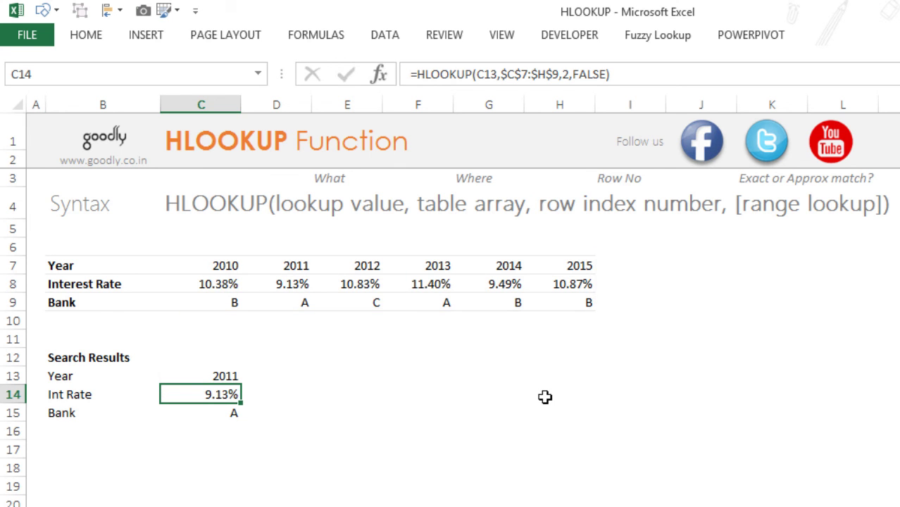